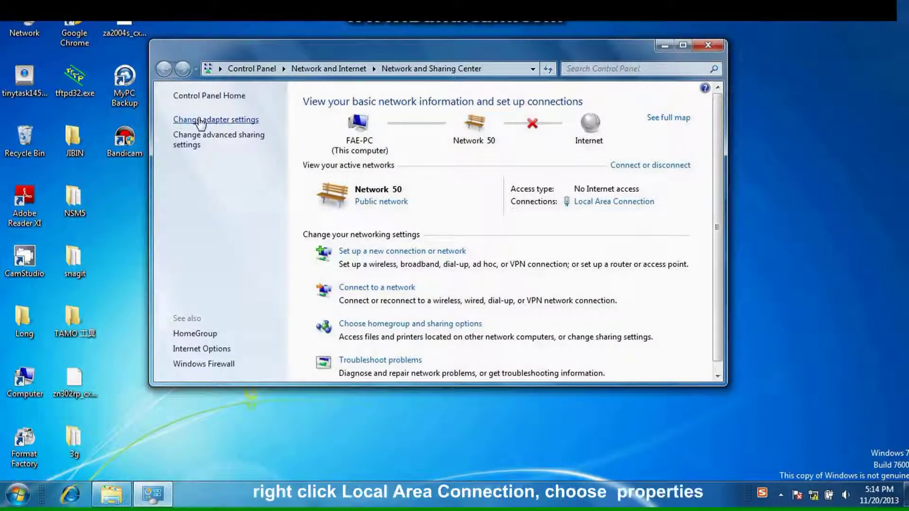
# Open the TCP/IPv4 properties of the Local Area Connection
pyautogui.click(201, 120)
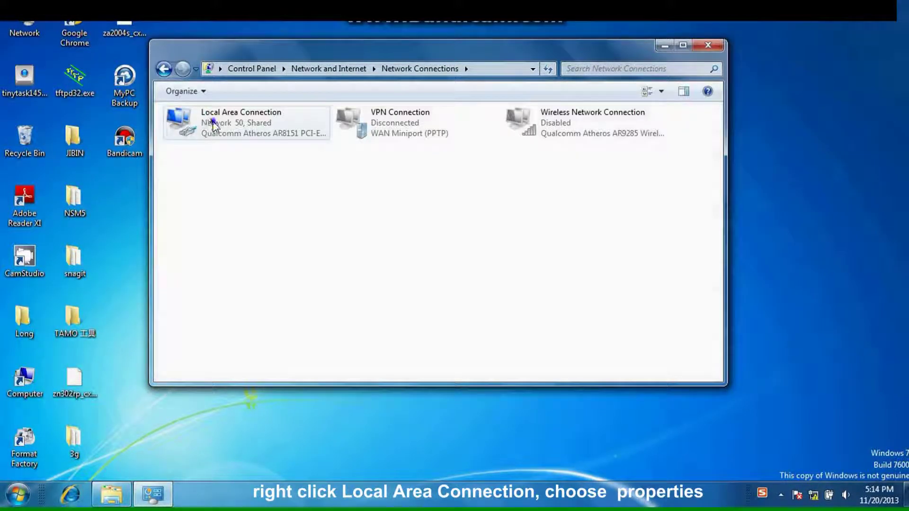
pyautogui.rightClick(212, 123)
pyautogui.click(258, 248)
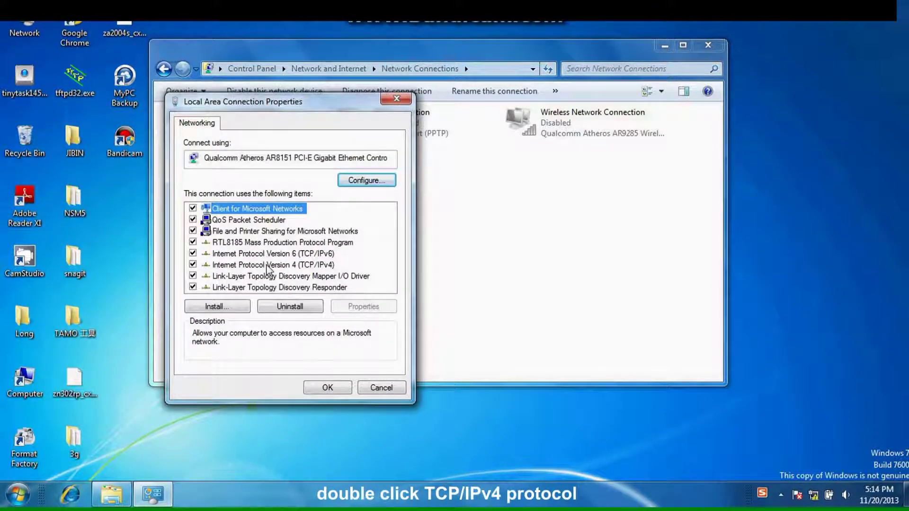
pyautogui.doubleClick(266, 265)
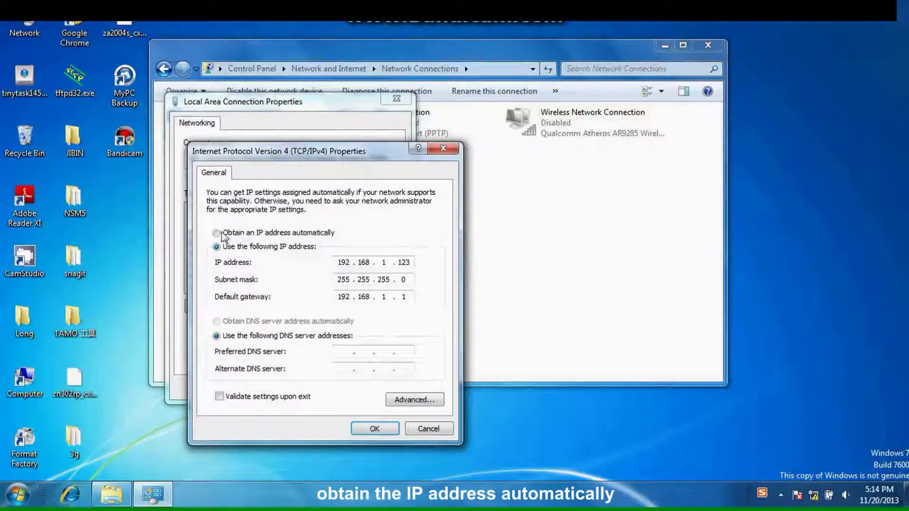
# Set IPv4 to obtain IP and DNS addresses automatically, confirm, and close Network Connections
pyautogui.click(218, 233)
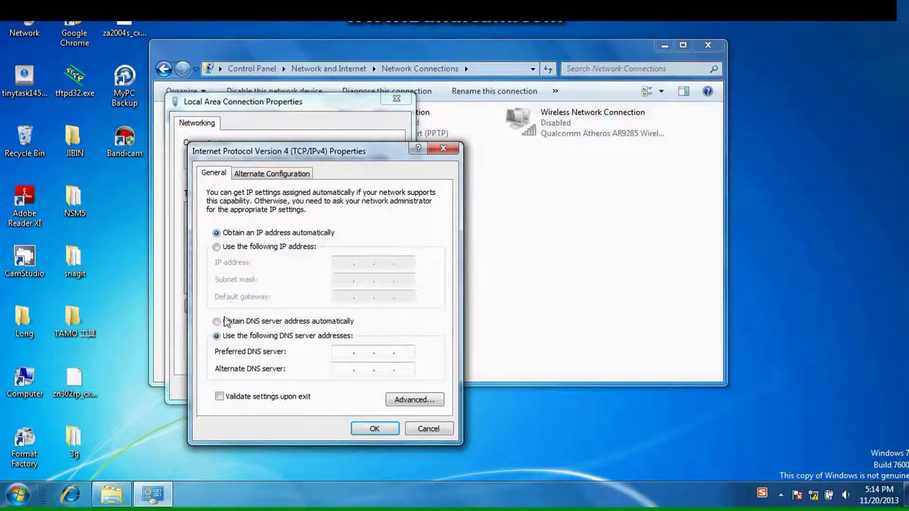
pyautogui.click(216, 321)
pyautogui.click(374, 429)
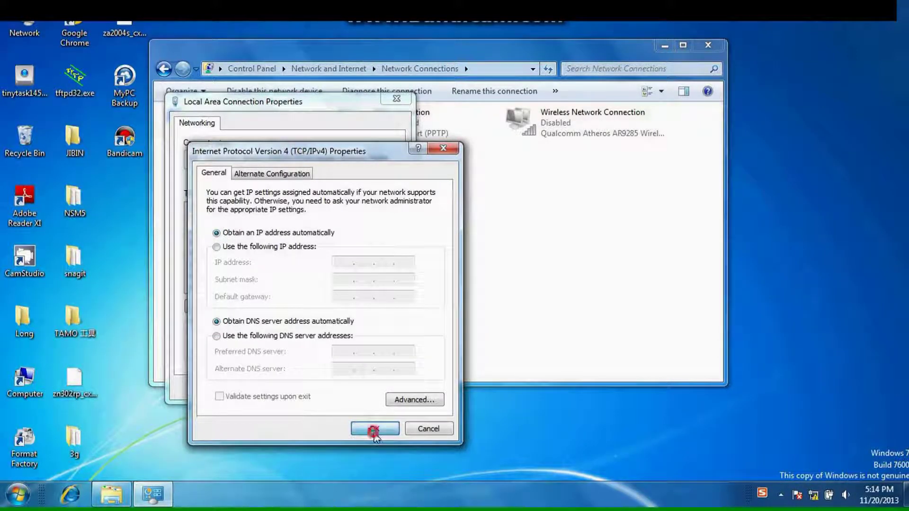
pyautogui.click(342, 392)
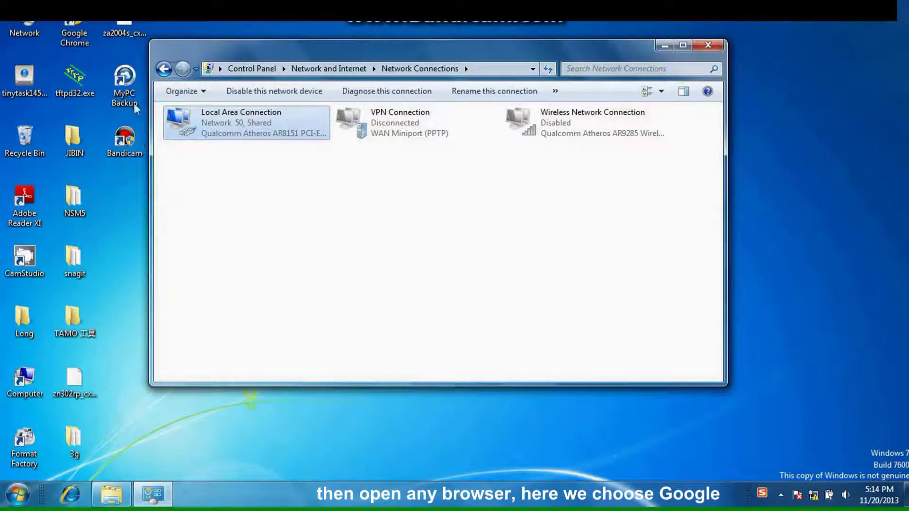
pyautogui.click(708, 45)
# Launch Chrome and go to the router at 192.168.1.1
pyautogui.doubleClick(75, 37)
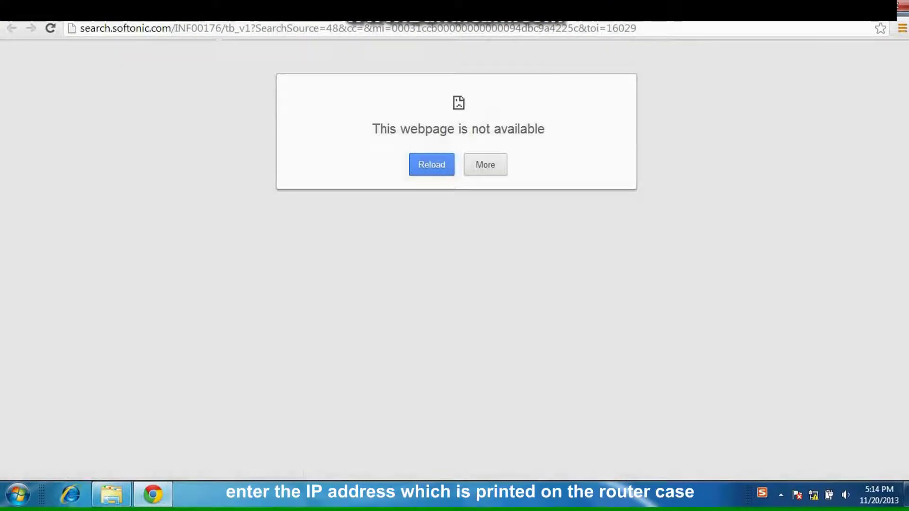
pyautogui.click(230, 29)
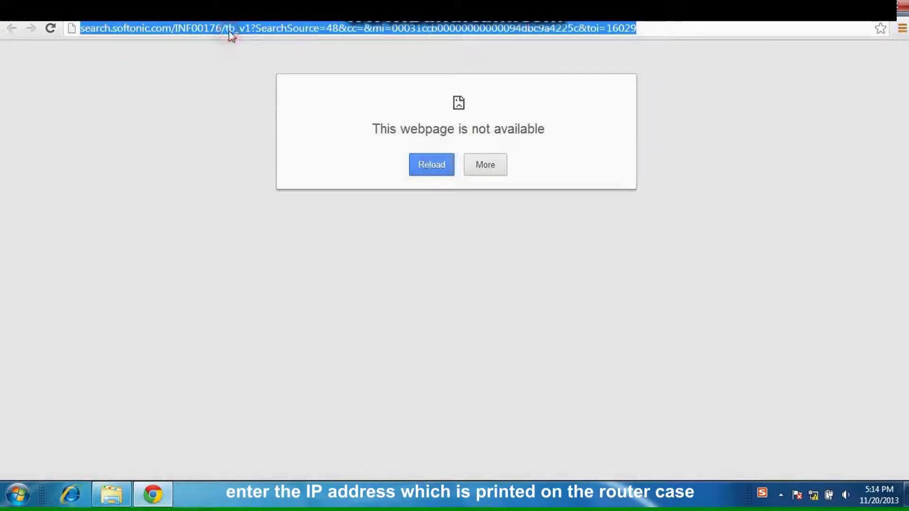
pyautogui.write('192.')
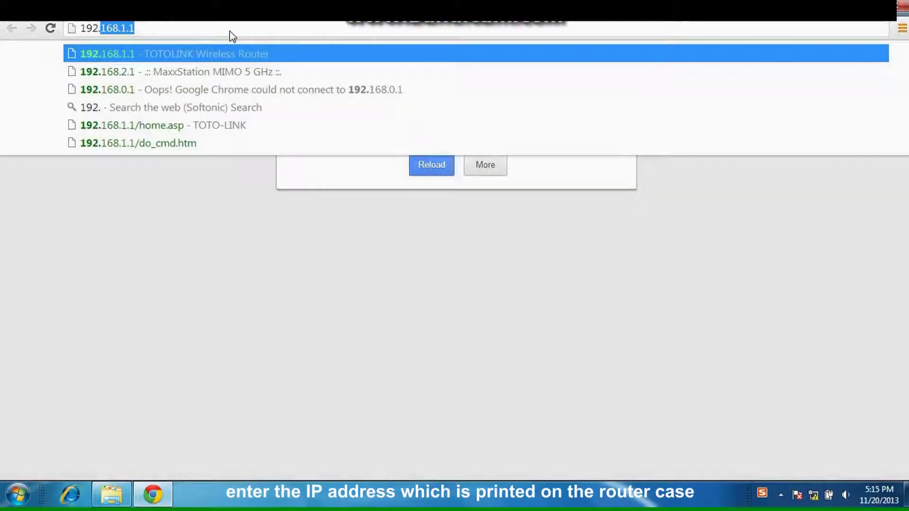
pyautogui.write('168.1.1')
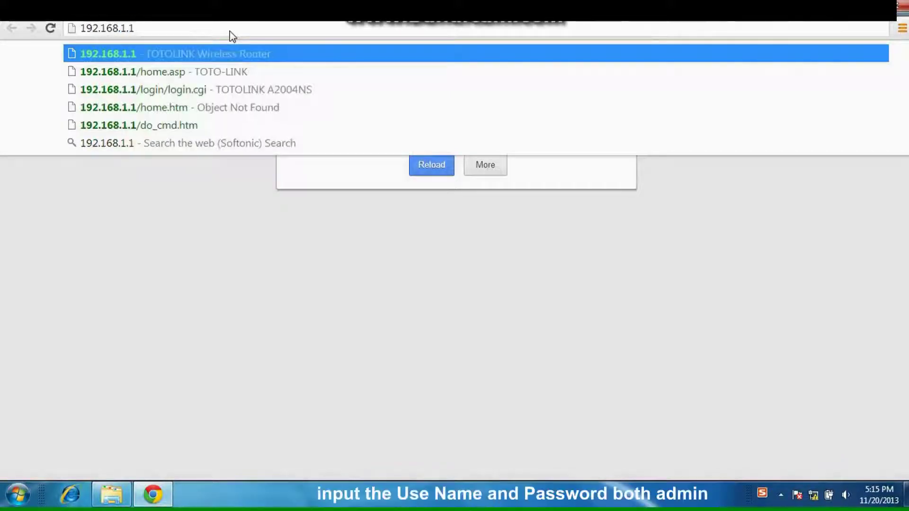
pyautogui.press('Return')
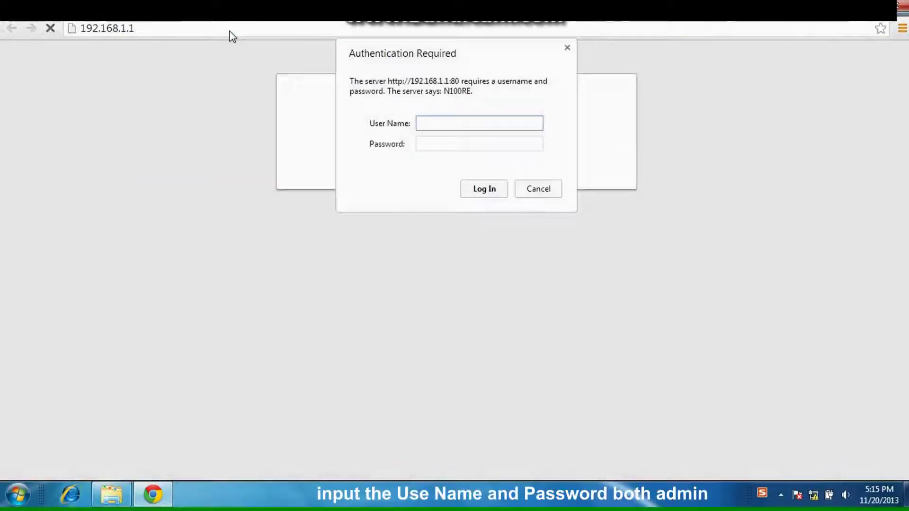
# Log in to the router with the administrator user name and password
pyautogui.write('admin')
pyautogui.press('Tab')
pyautogui.write('admin')
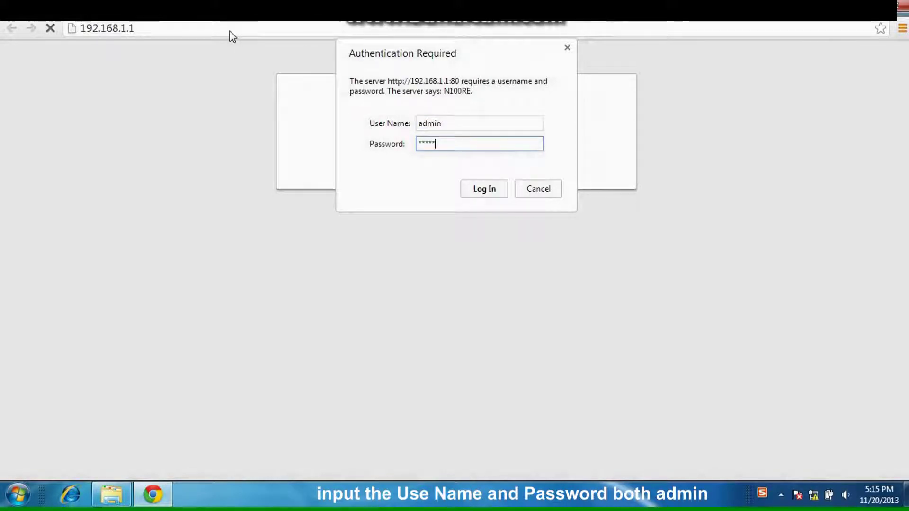
pyautogui.click(473, 186)
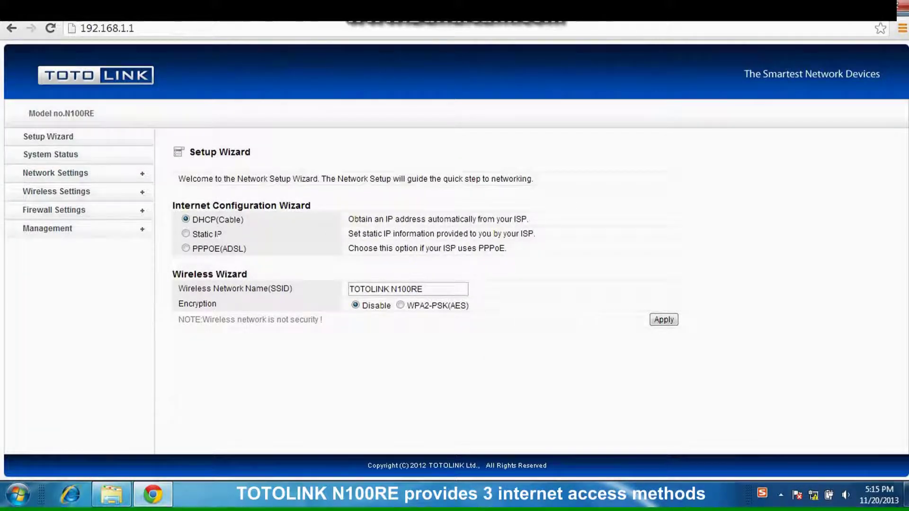
# Choose PPPoE(ADSL), enter the ISP user name and password, and apply the wizard settings
pyautogui.click(185, 234)
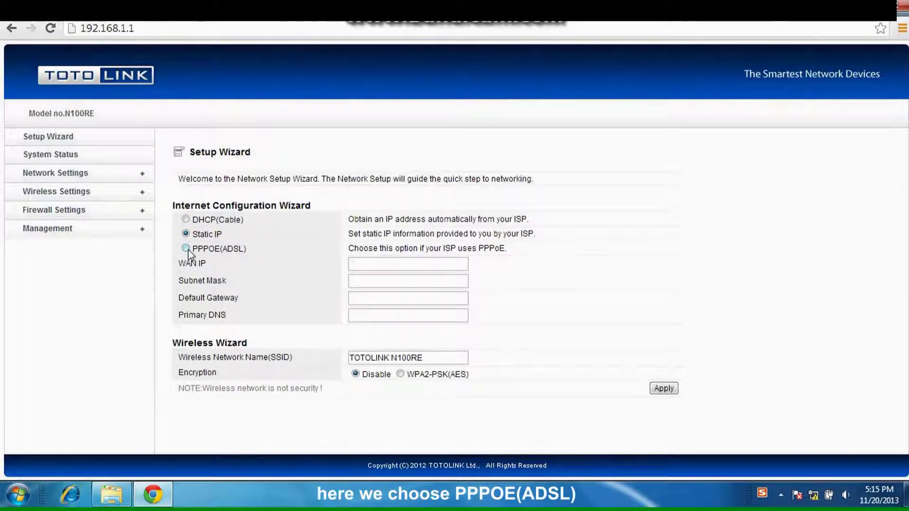
pyautogui.click(187, 249)
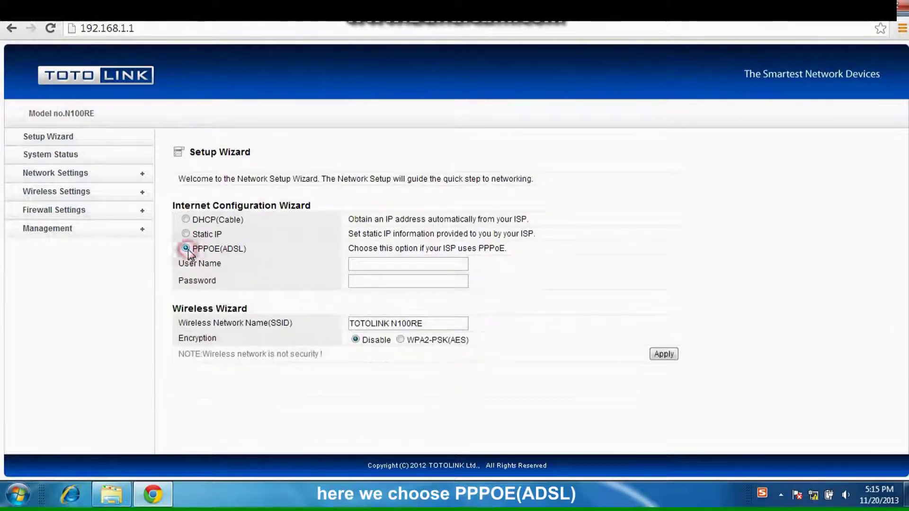
pyautogui.click(382, 266)
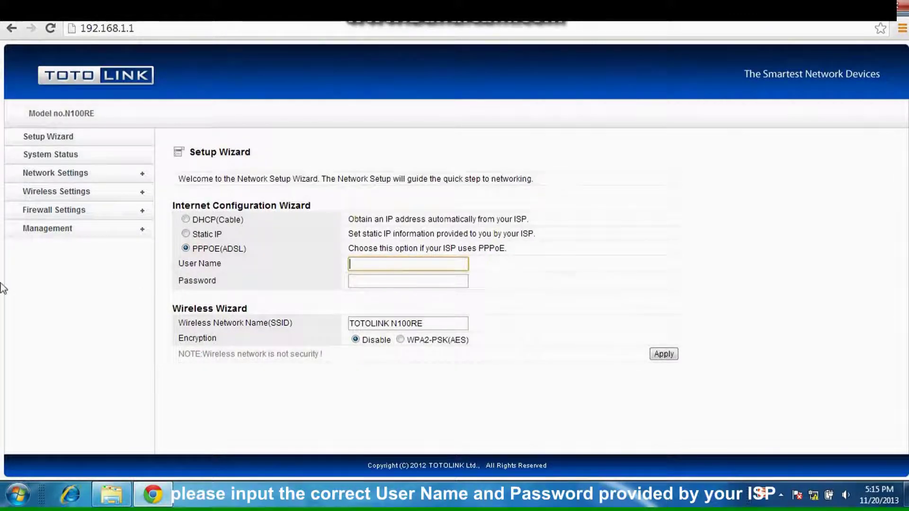
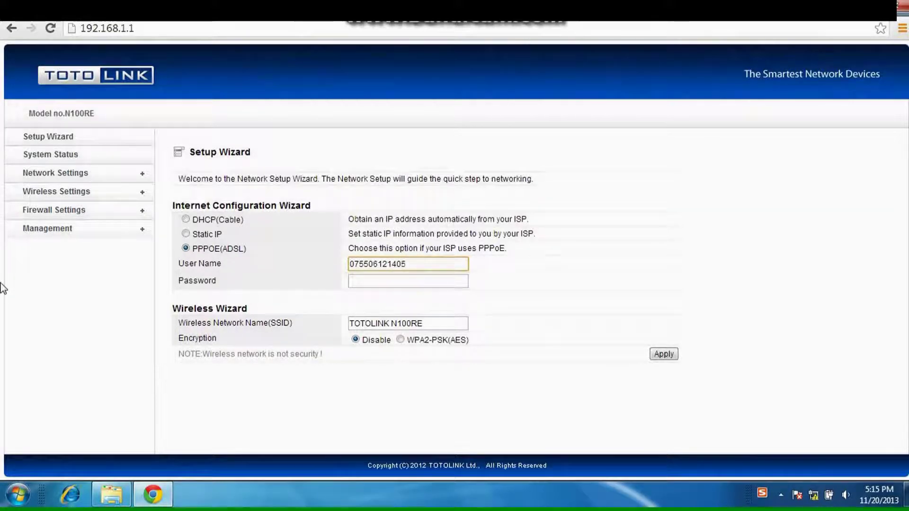
pyautogui.press('Tab')
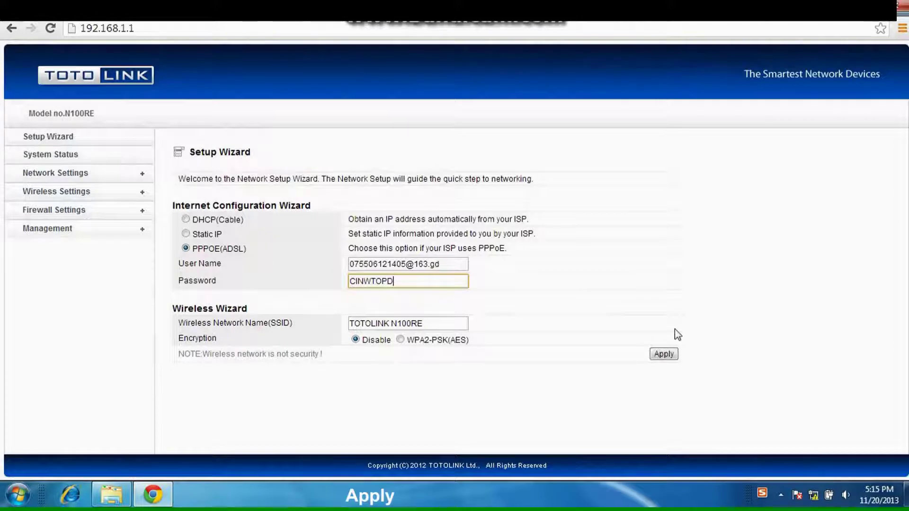
pyautogui.click(676, 356)
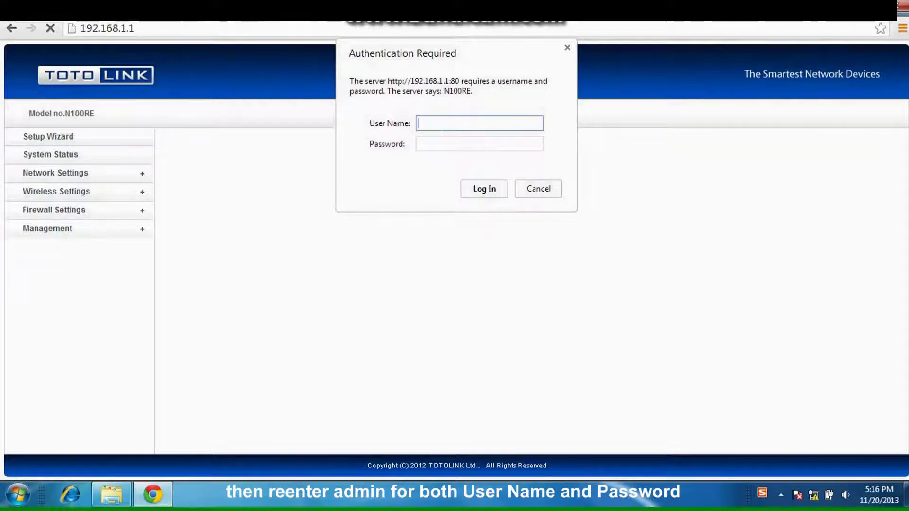
# Log back in with the administrator credentials, view System Status, and open a new tab
pyautogui.write('dmin')
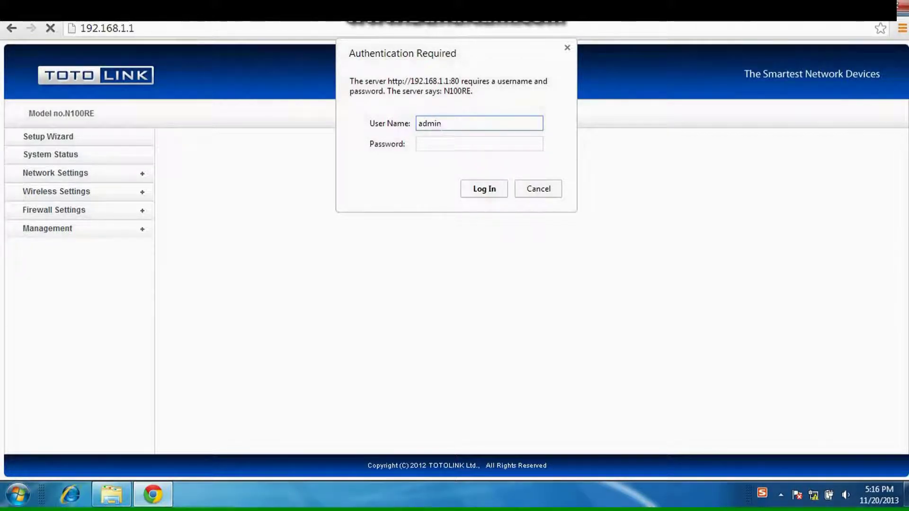
pyautogui.click(479, 143)
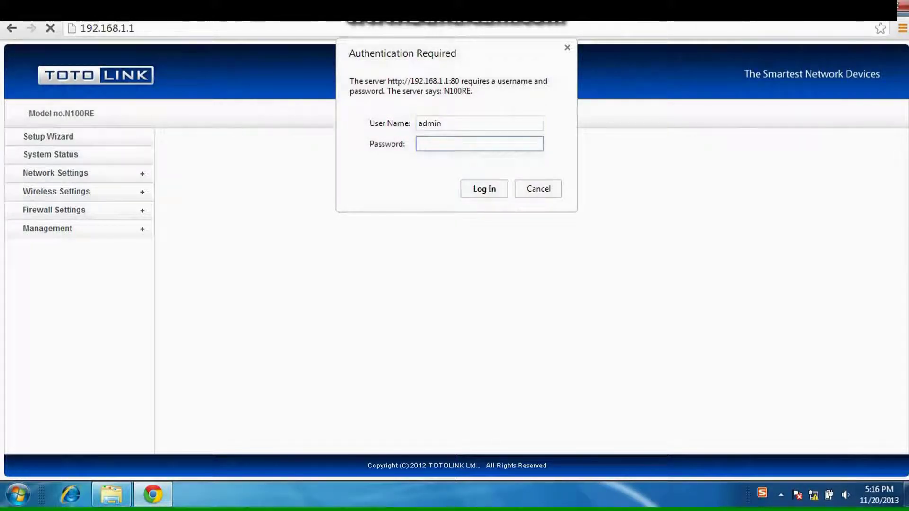
pyautogui.write('adm')
pyautogui.click(493, 187)
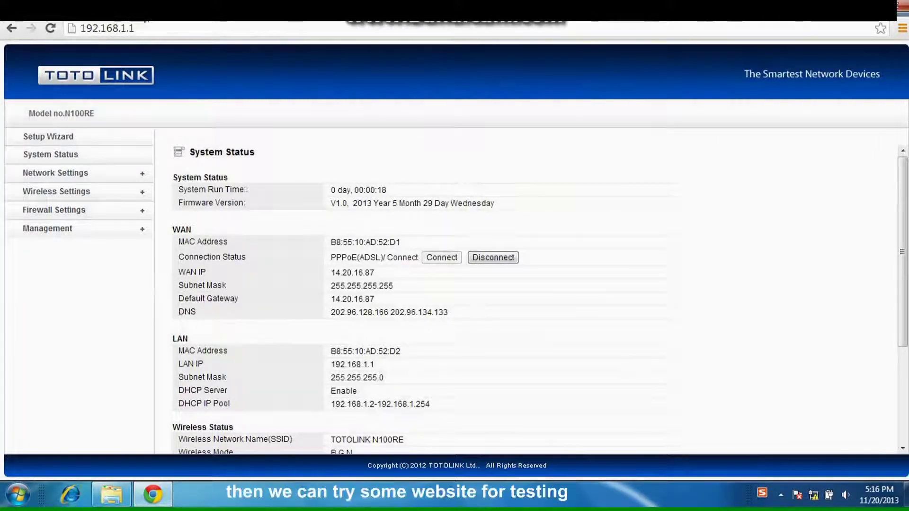
pyautogui.hotkey('ctrl', 't')
pyautogui.write('www.toto')
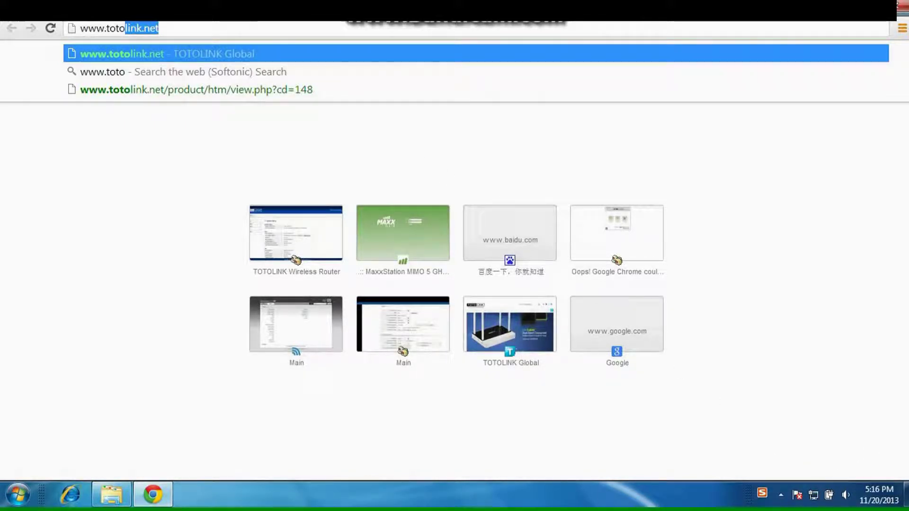
pyautogui.press('Return')
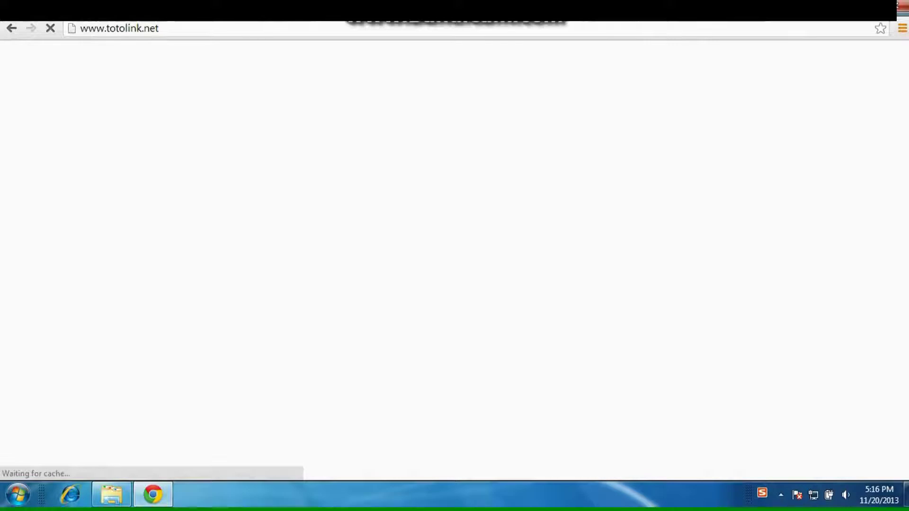
pyautogui.scroll(-9, 439, 237)
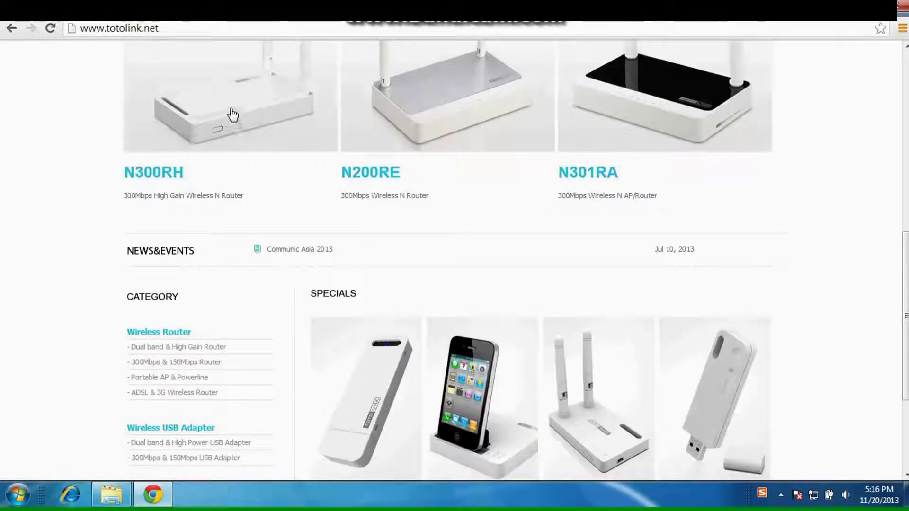
pyautogui.click(230, 113)
pyautogui.scroll(-4, 676, 201)
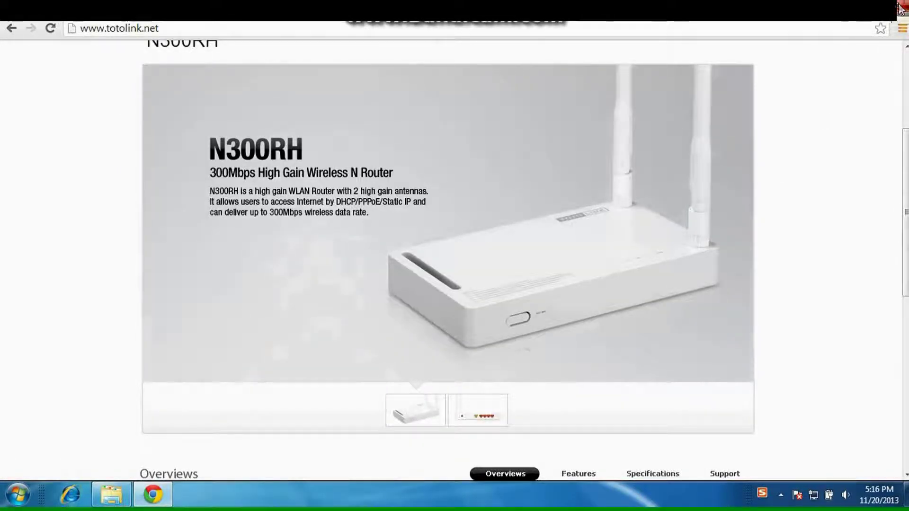
pyautogui.click(900, 8)
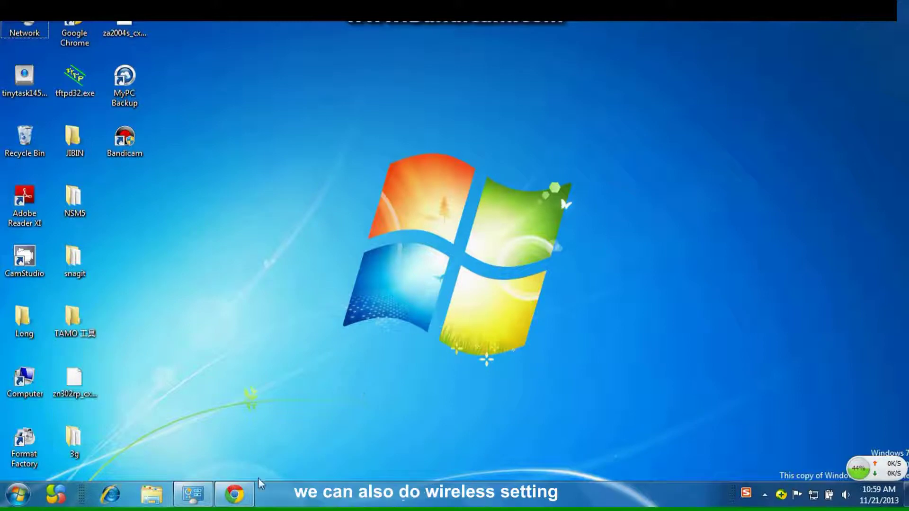
pyautogui.click(235, 494)
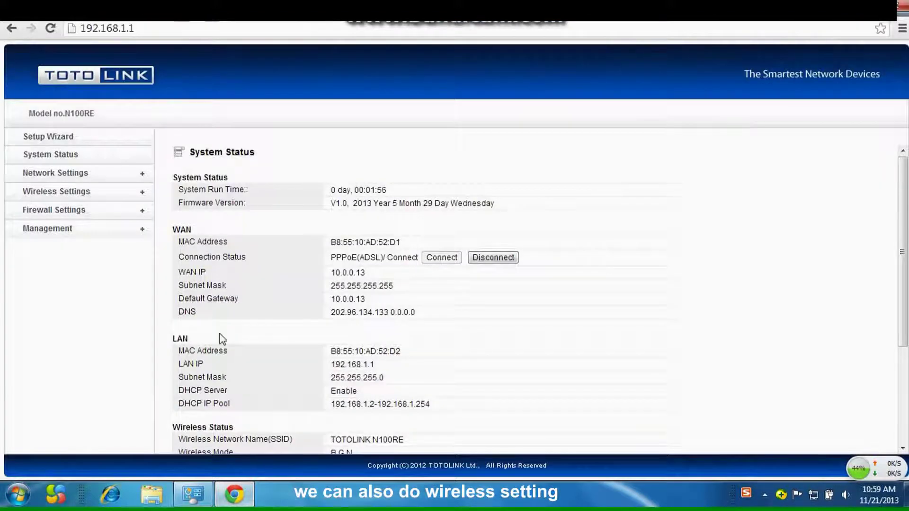
# In the Setup Wizard, set wireless security to WPA2-PSK(AES) with a new encryption key and apply
pyautogui.click(70, 137)
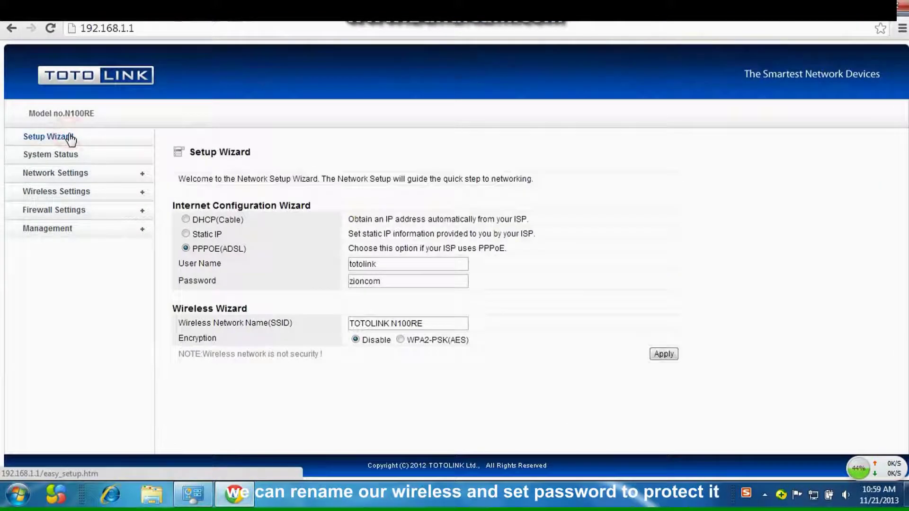
pyautogui.click(402, 340)
pyautogui.doubleClick(391, 355)
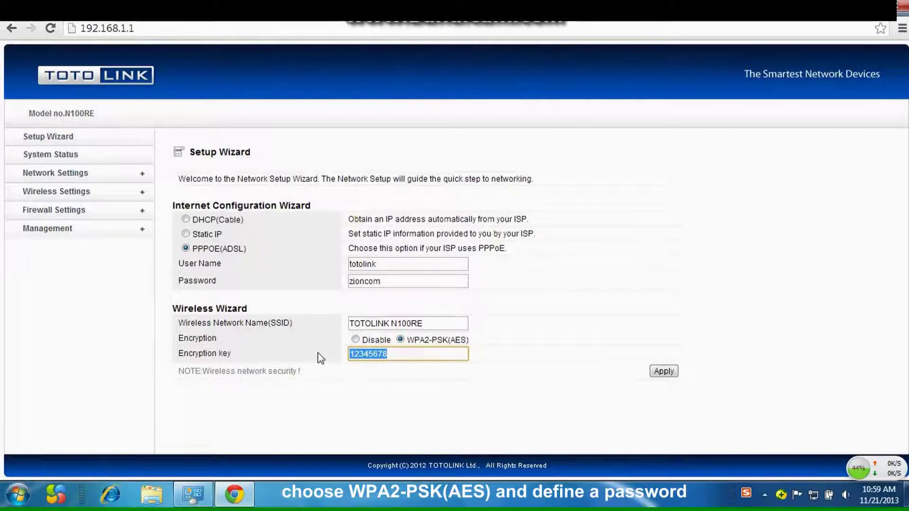
pyautogui.write('TOTOLINK N')
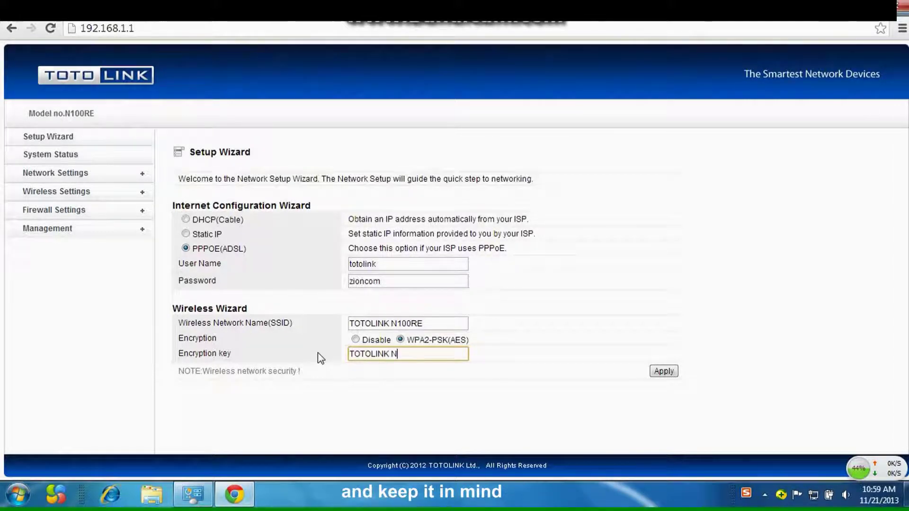
pyautogui.write('100RE')
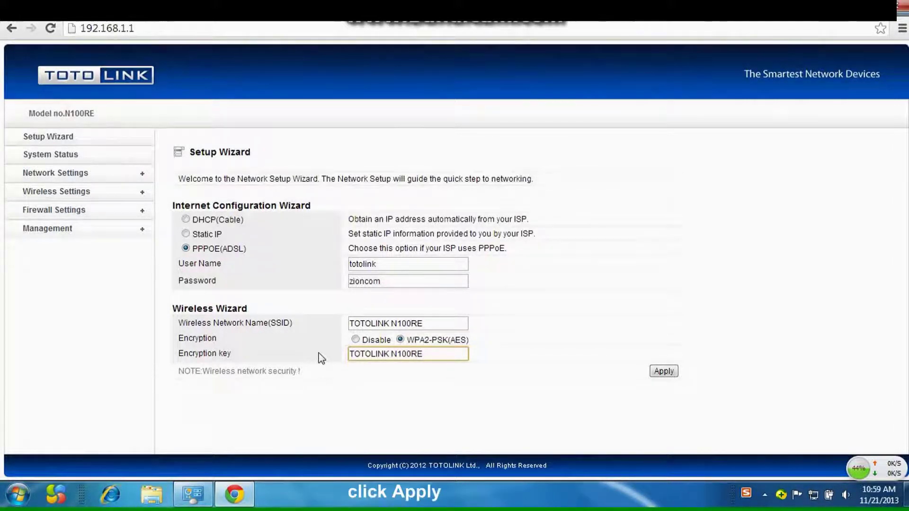
pyautogui.click(663, 372)
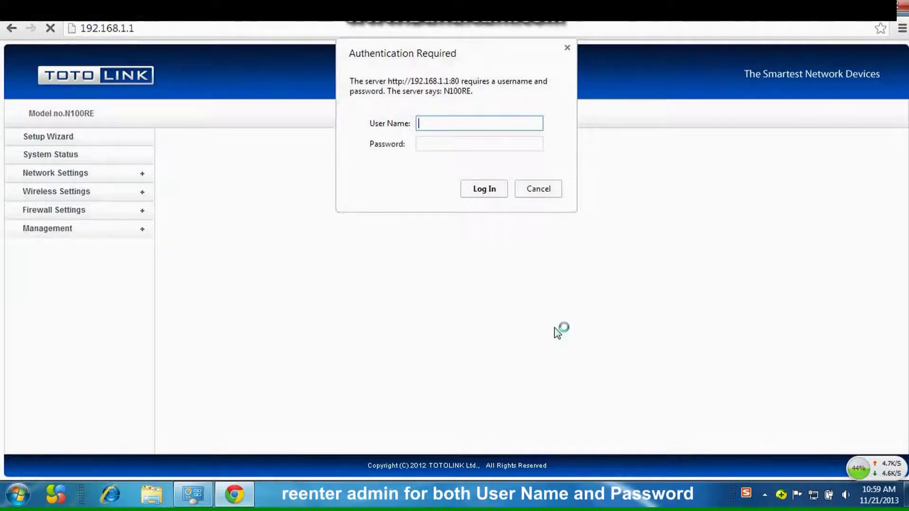
# Log back in with the administrator credentials, review System Status, and close Chrome
pyautogui.write('admin')
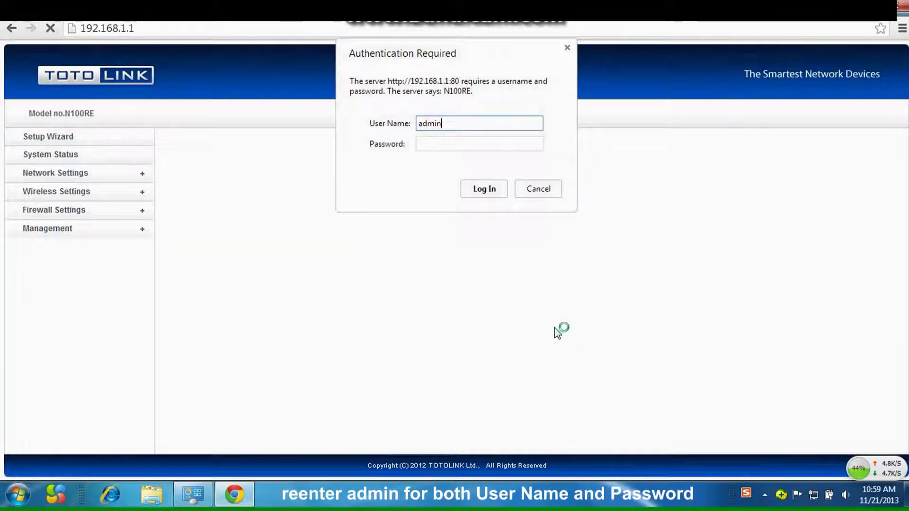
pyautogui.press('Tab')
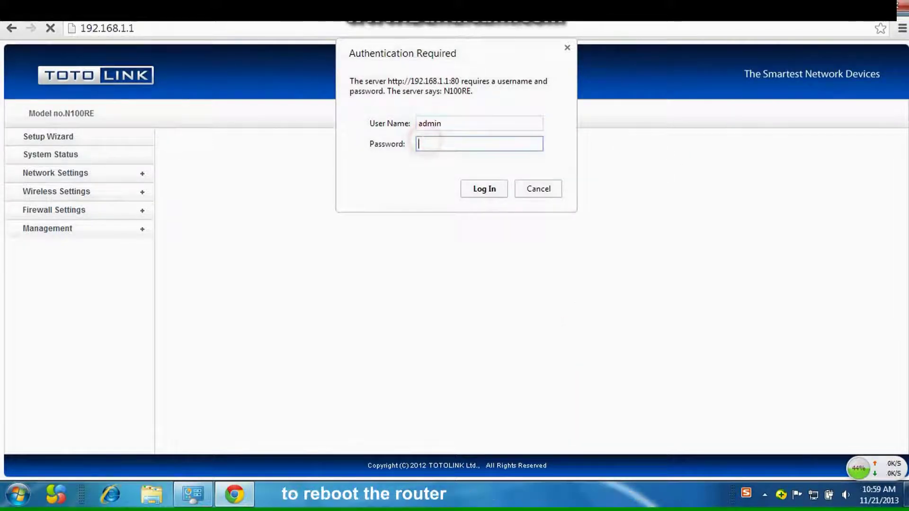
pyautogui.write('admin')
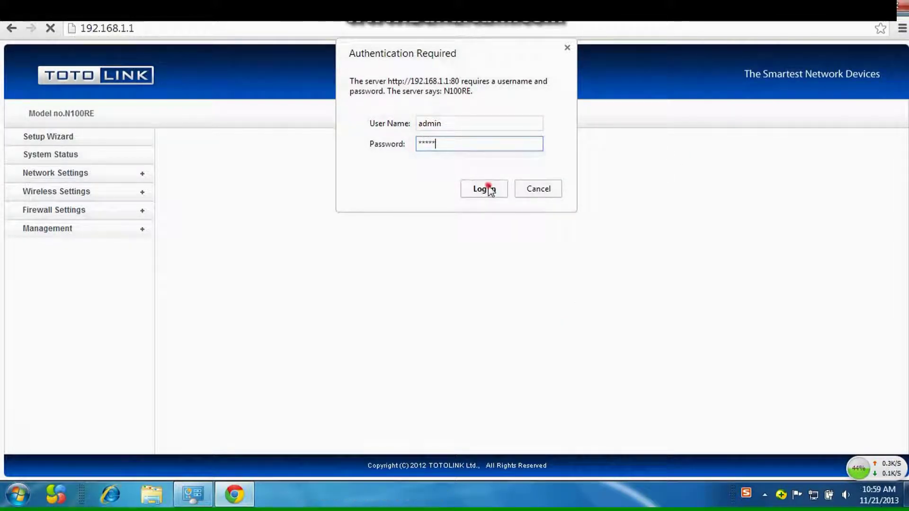
pyautogui.click(486, 188)
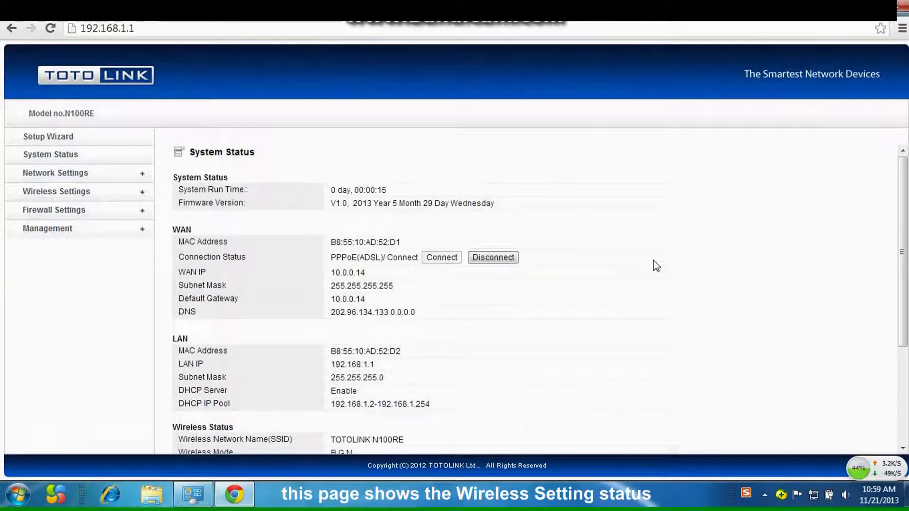
pyautogui.scroll(-3, 657, 266)
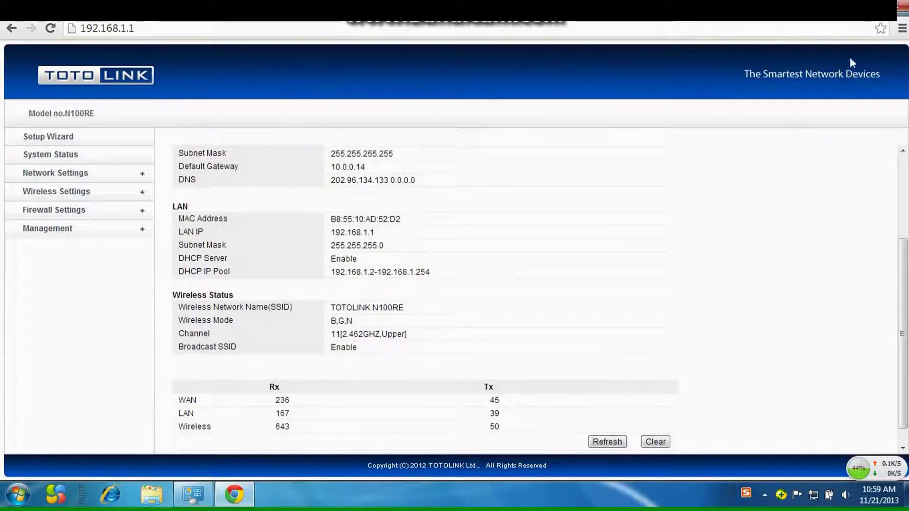
pyautogui.click(902, 8)
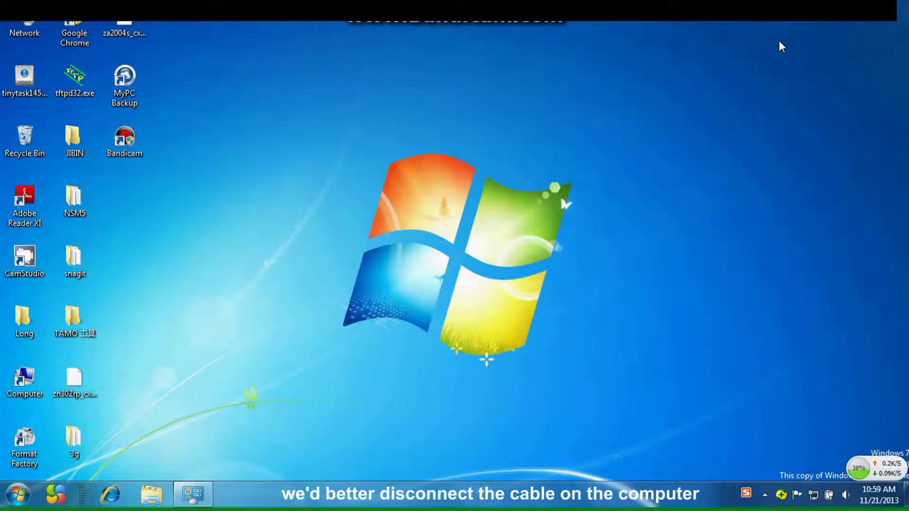
# Enable the Wireless Network Connection in the adapter list, then close the window
pyautogui.rightClick(40, 27)
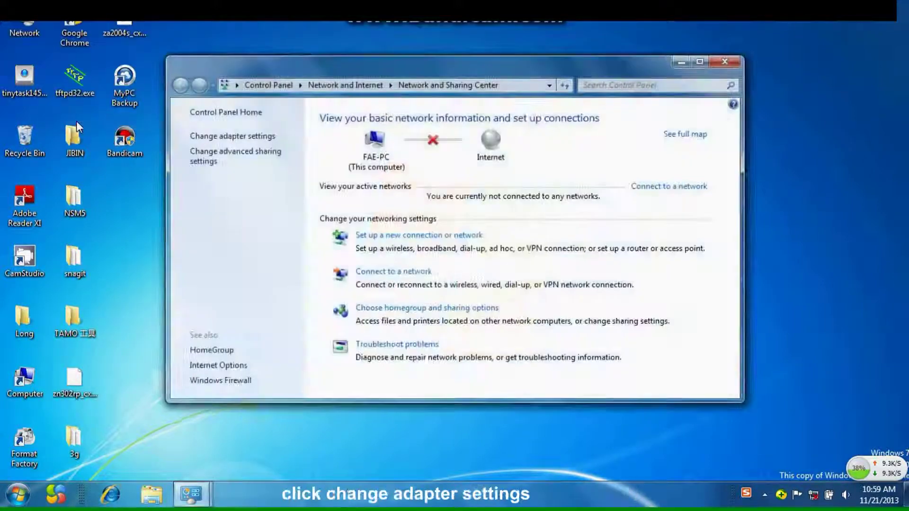
pyautogui.click(228, 138)
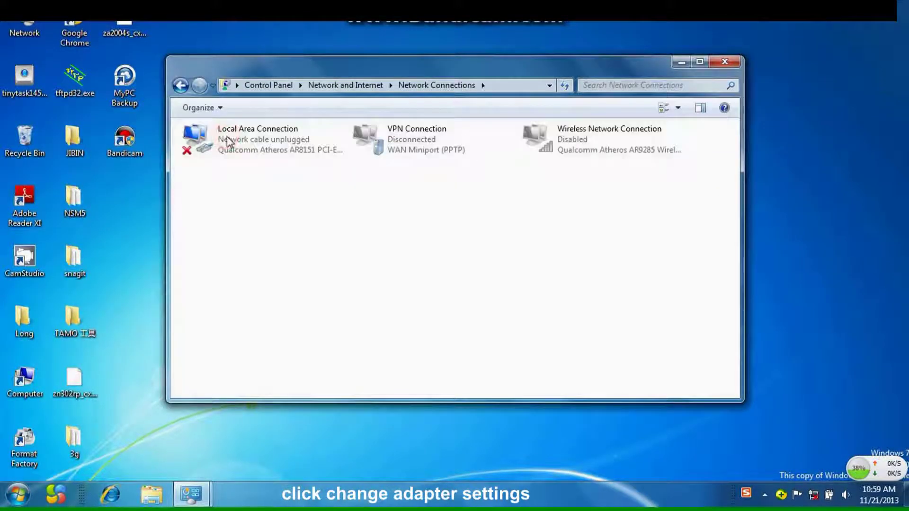
pyautogui.rightClick(571, 144)
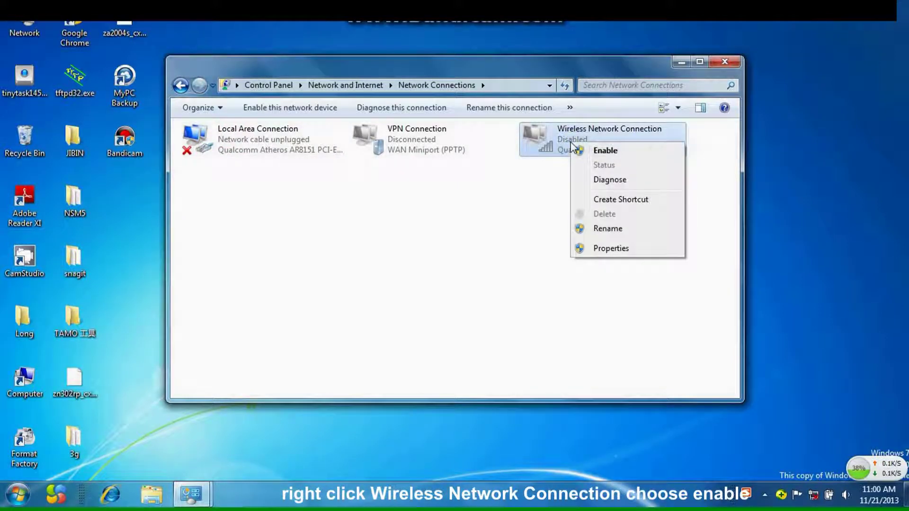
pyautogui.click(599, 151)
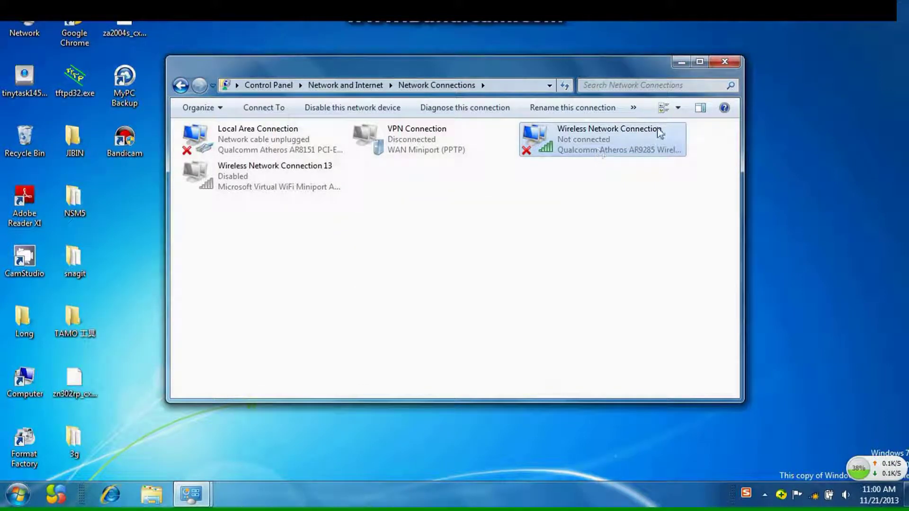
pyautogui.click(725, 62)
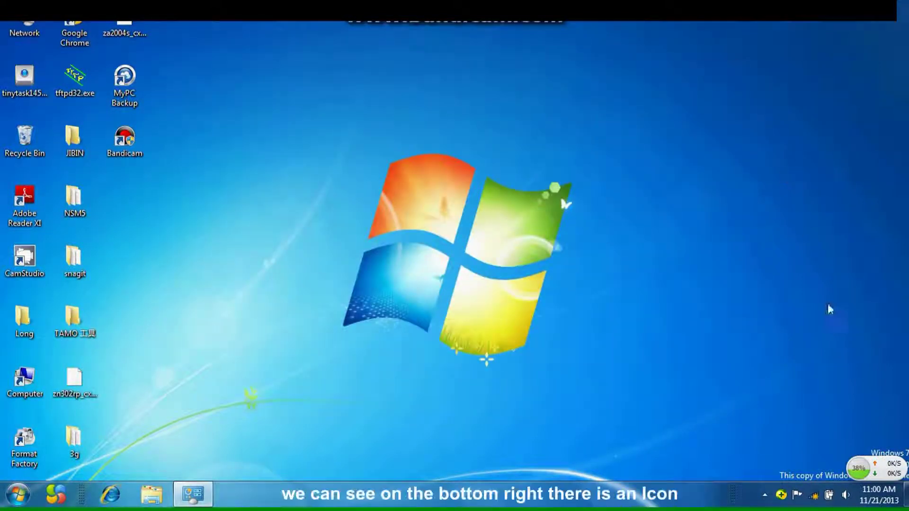
# Join the TOTOLINK N100RE Wi-Fi network, entering its security key with characters hidden
pyautogui.click(815, 498)
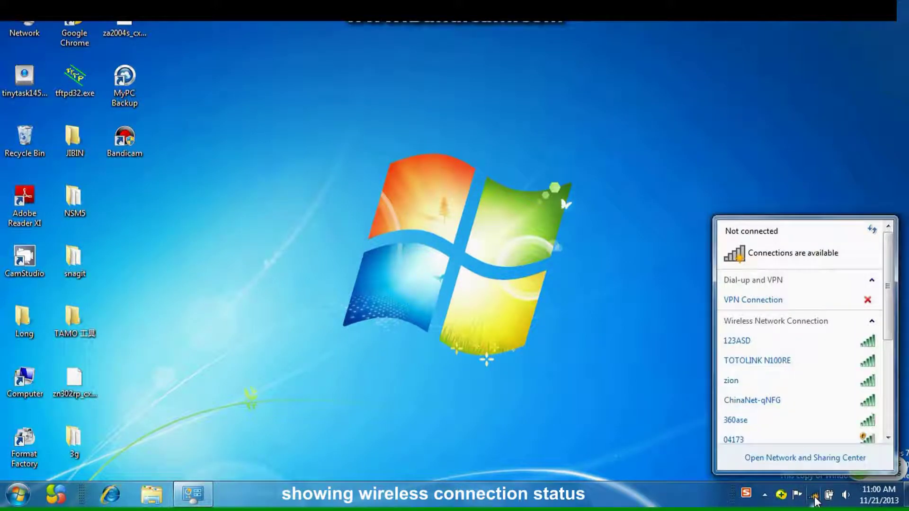
pyautogui.click(802, 364)
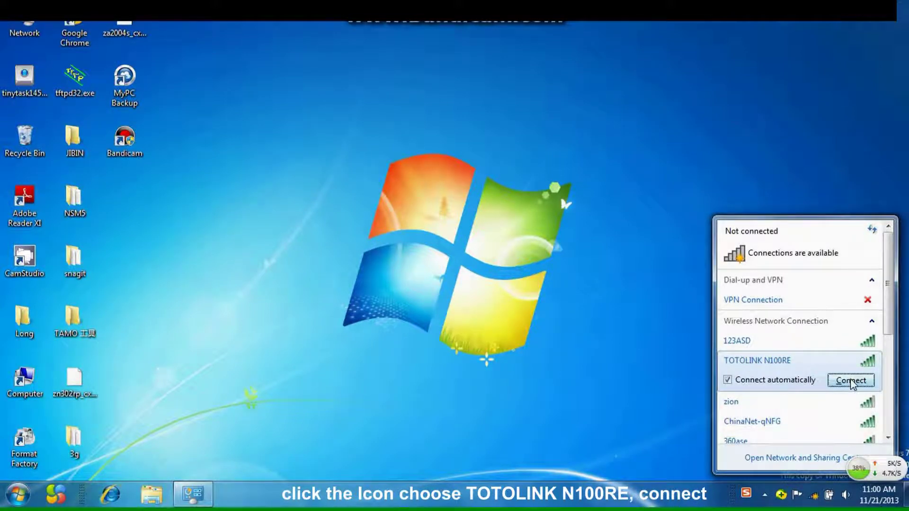
pyautogui.click(852, 381)
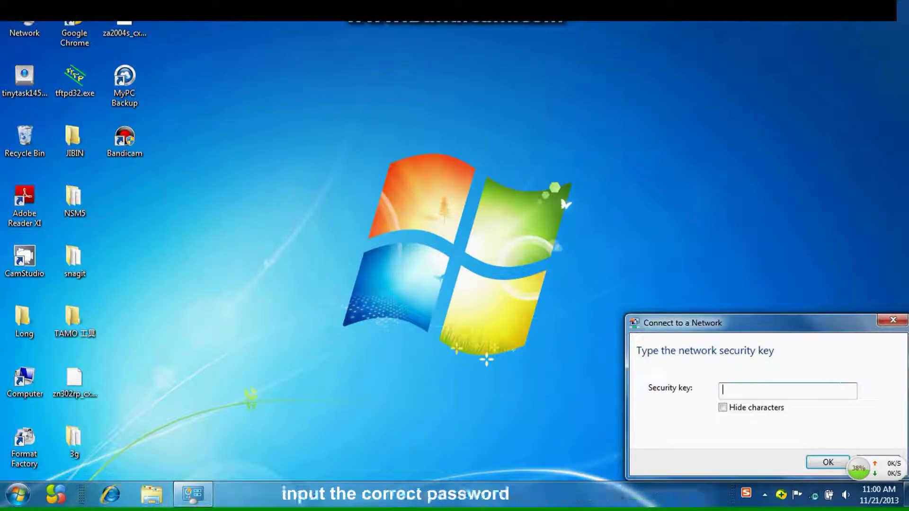
pyautogui.click(839, 388)
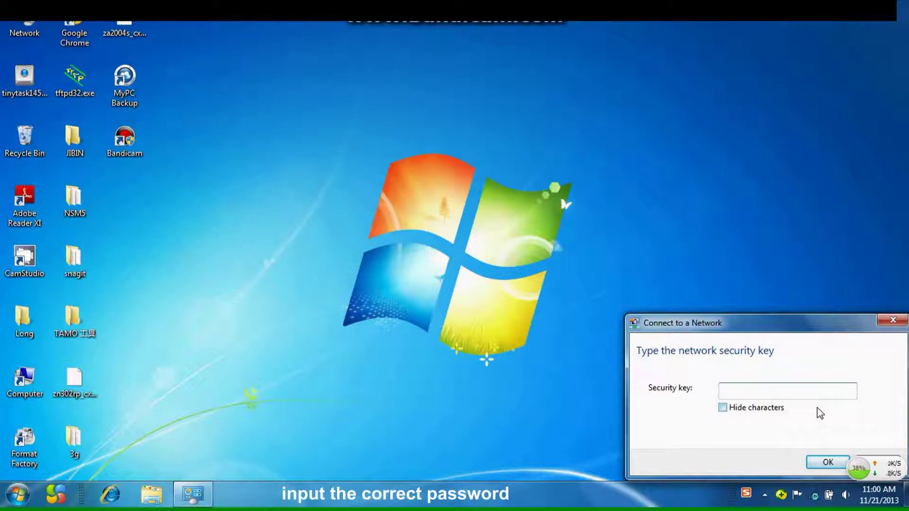
pyautogui.write('TOTOLINK N100RE')
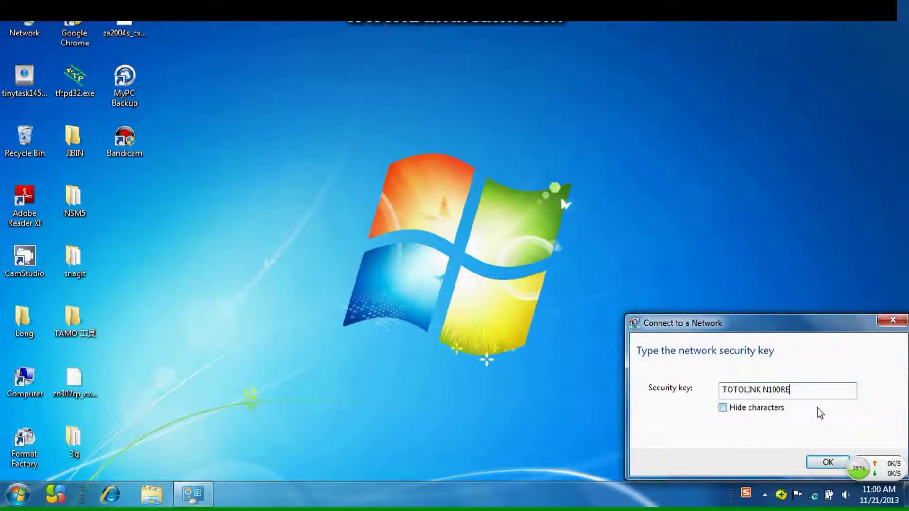
pyautogui.click(722, 408)
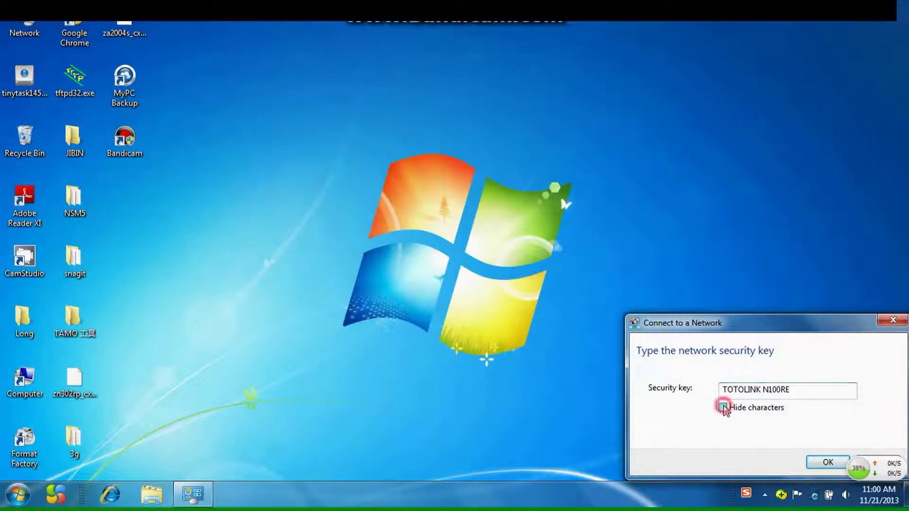
pyautogui.click(828, 464)
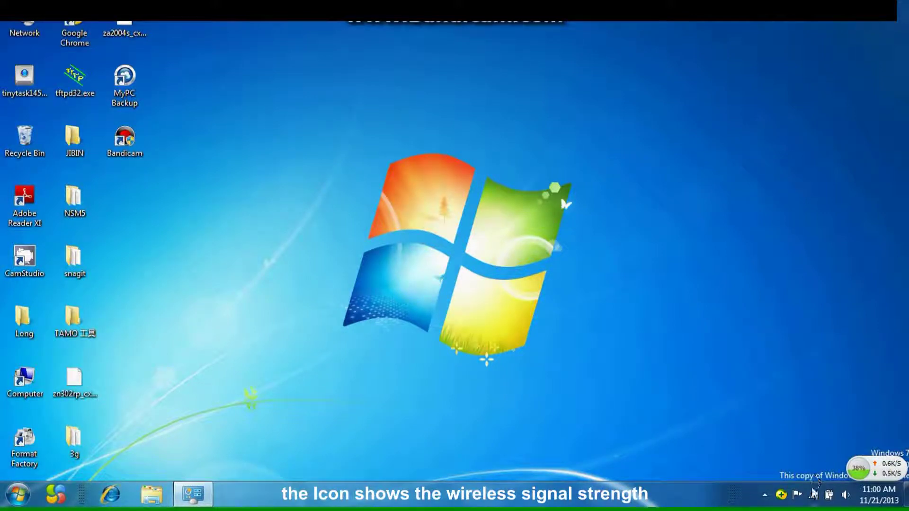
pyautogui.moveTo(813, 495)
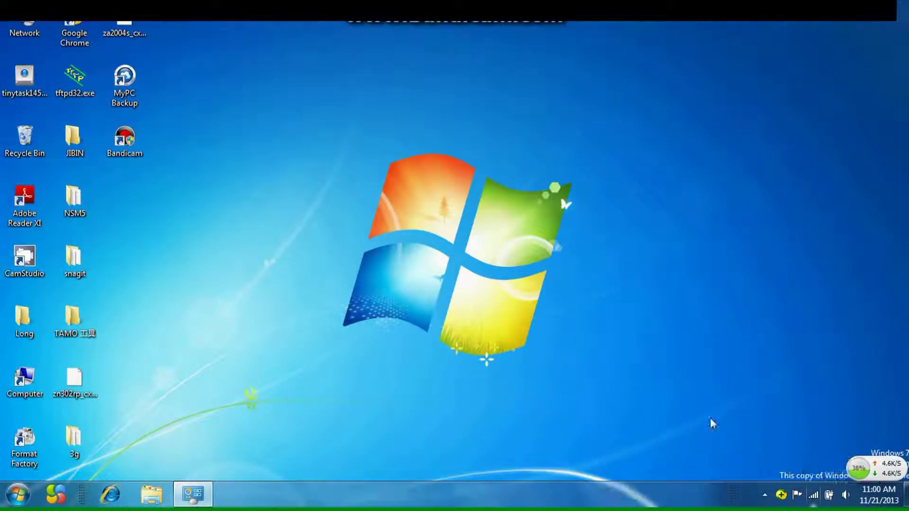
pyautogui.doubleClick(75, 42)
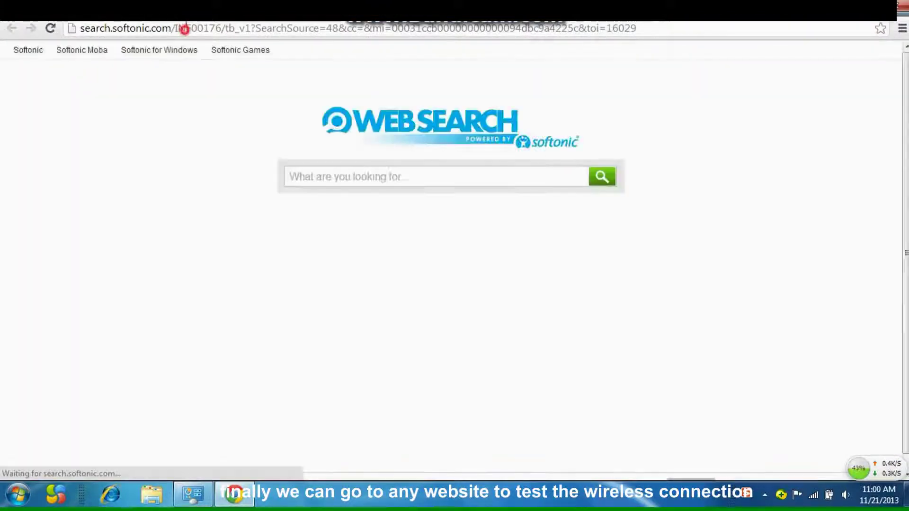
pyautogui.click(185, 30)
pyautogui.write('www.')
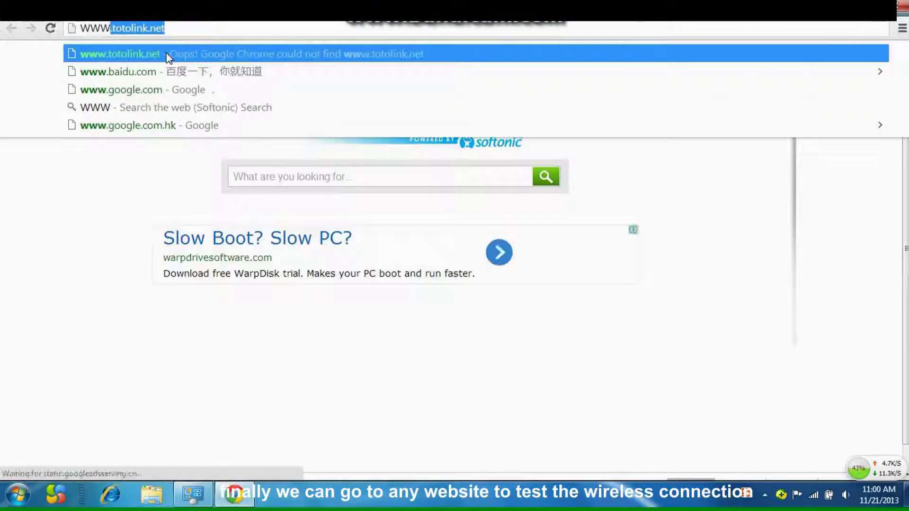
pyautogui.write('g')
pyautogui.press('Return')
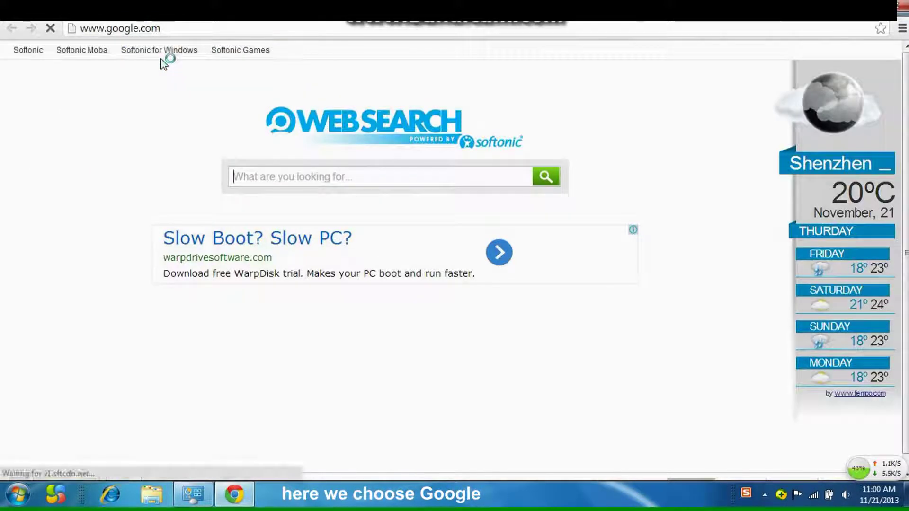
# Search Google for YOUTUBE, then close Chrome
pyautogui.click(330, 257)
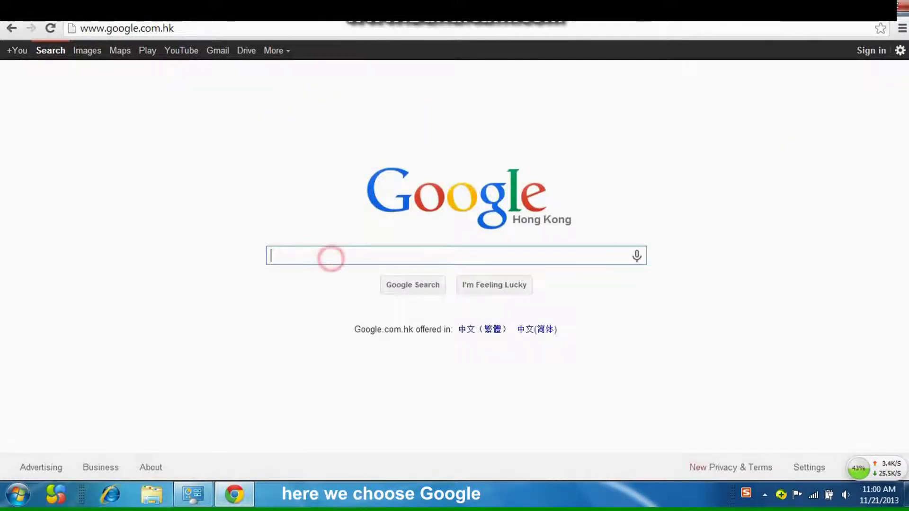
pyautogui.write('YOUTUBE')
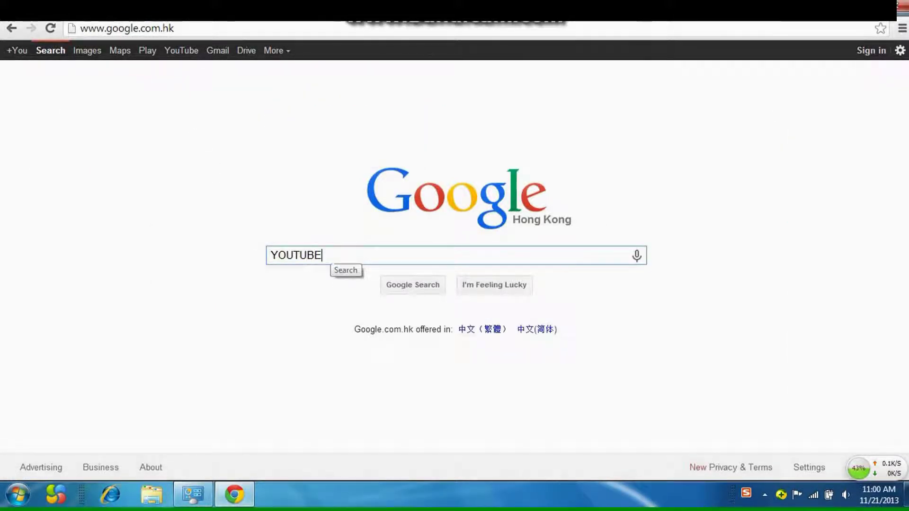
pyautogui.press('Return')
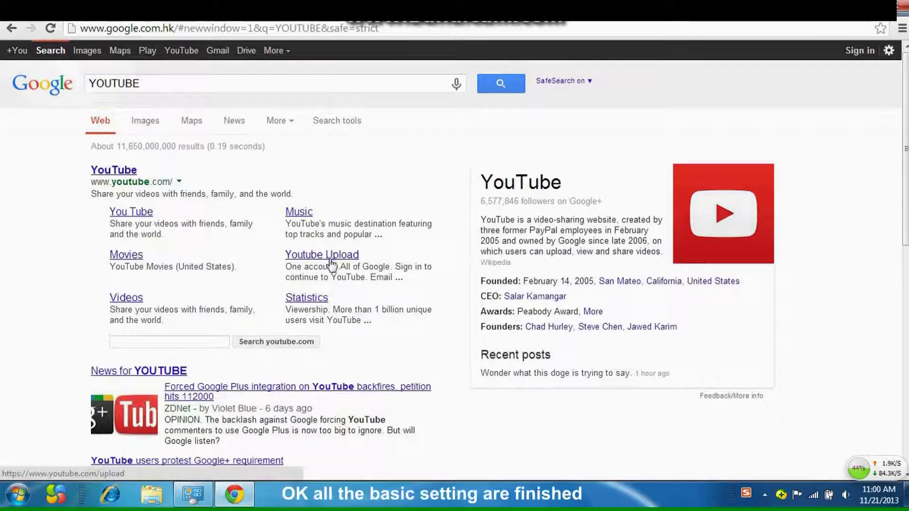
pyautogui.click(903, 7)
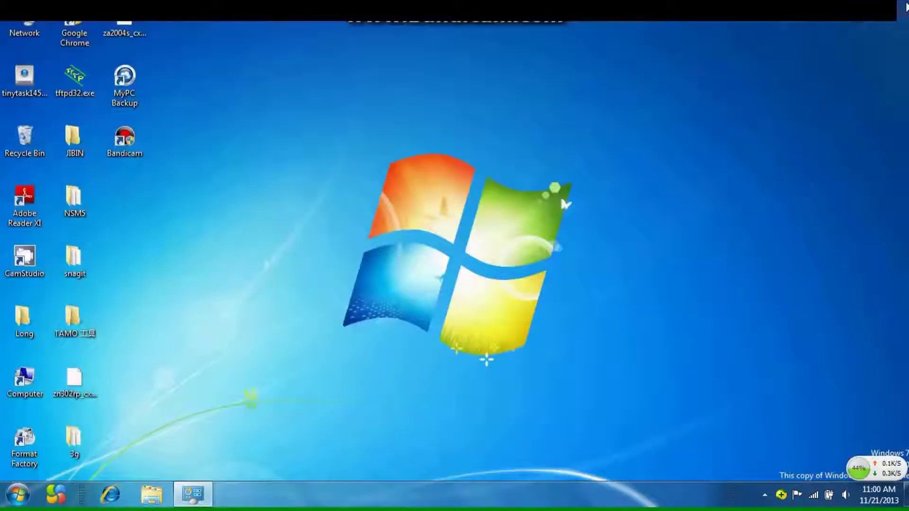